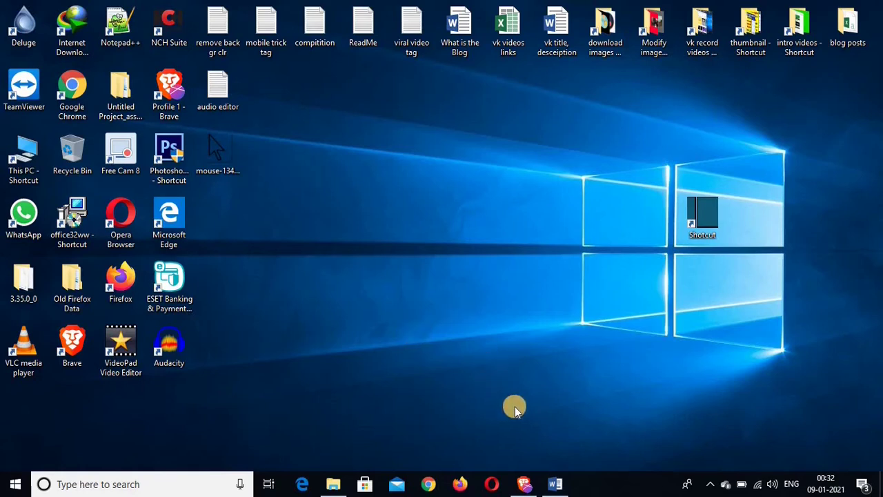
# - Bring the Brave window forward and go to youtube.com
pyautogui.moveTo(524, 481)
pyautogui.click(526, 422)
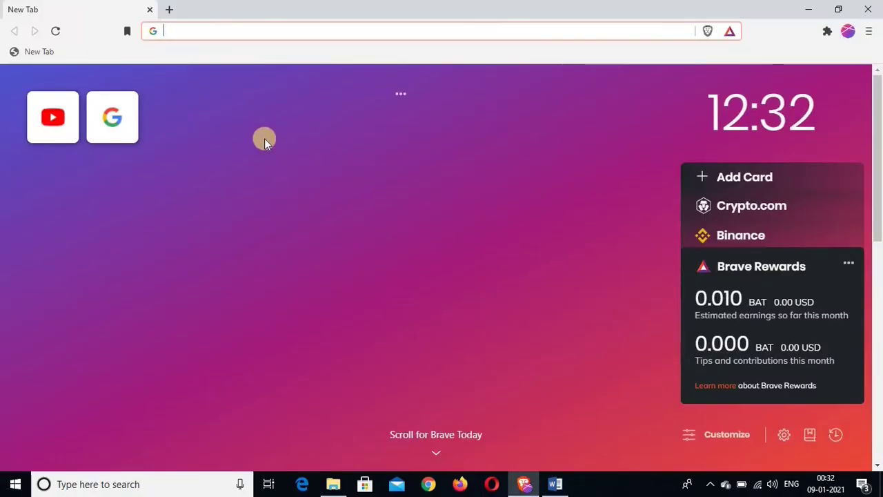
pyautogui.click(239, 32)
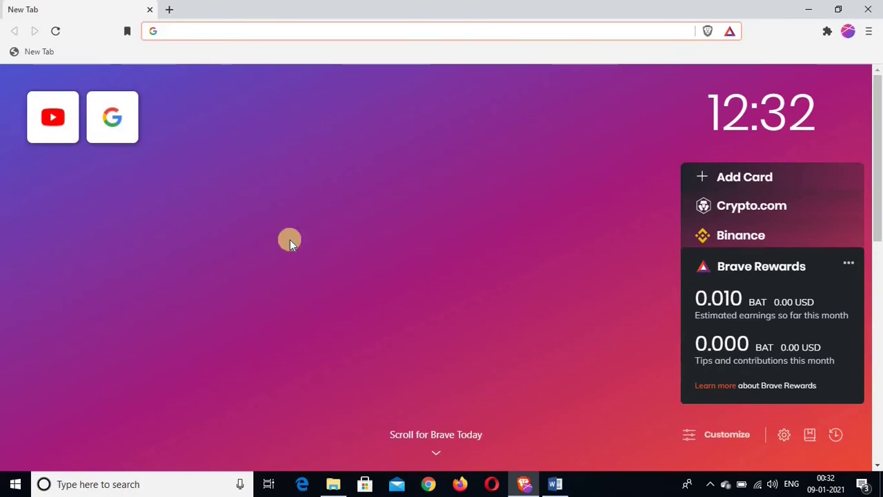
pyautogui.write('youtube')
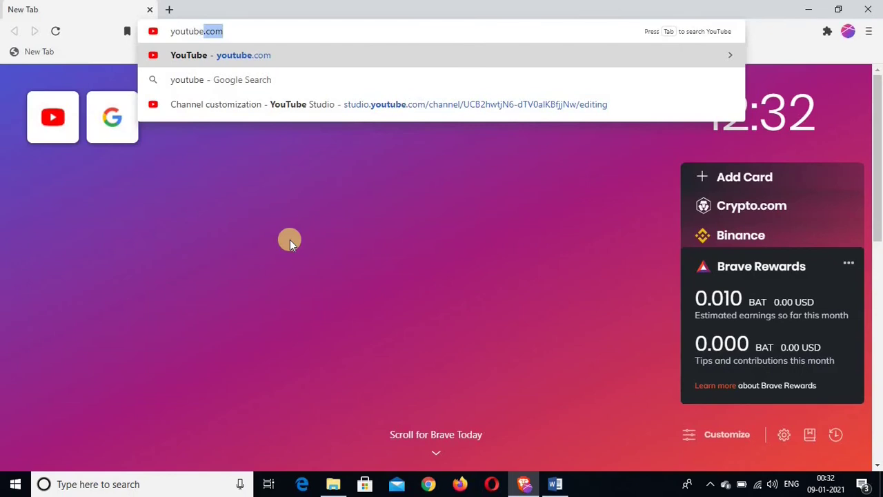
pyautogui.write('.com')
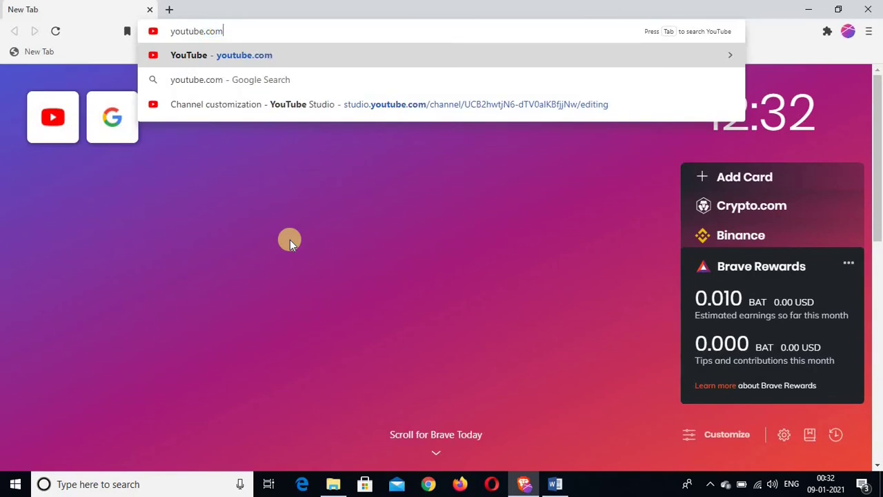
pyautogui.press('Return')
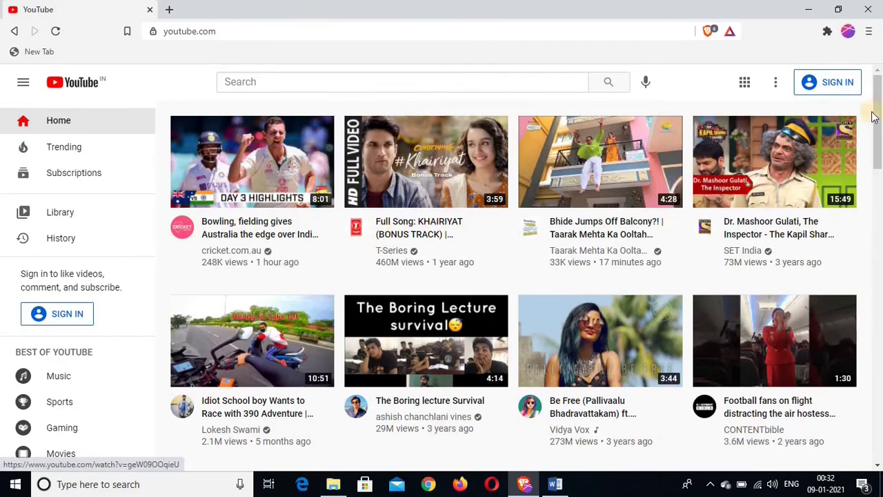
# - Sign in to YouTube with another Google account by entering its e-mail address and password
pyautogui.click(834, 84)
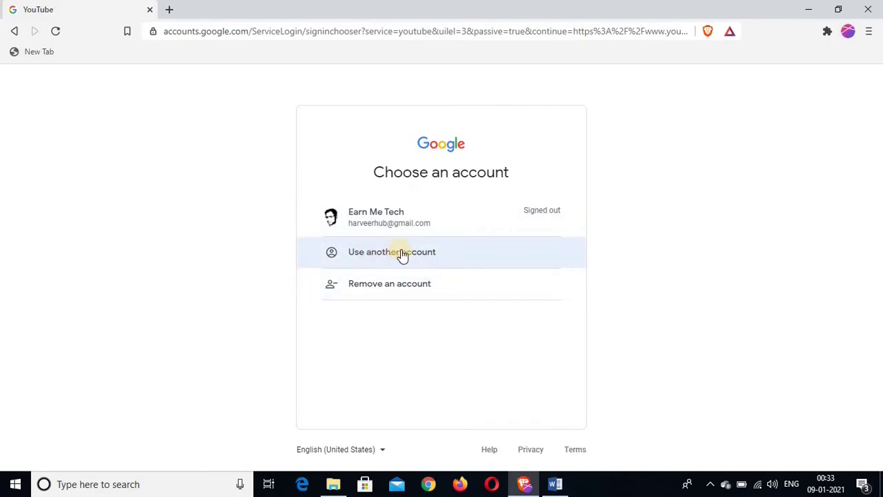
pyautogui.click(375, 253)
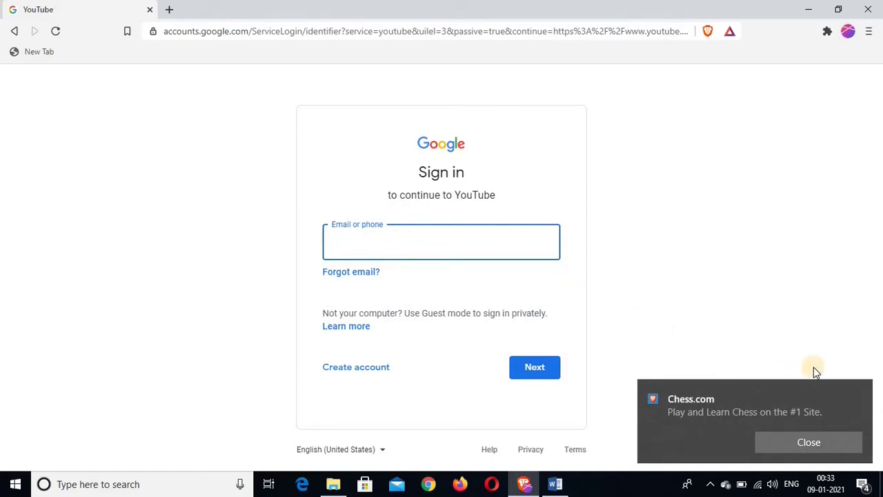
pyautogui.click(850, 388)
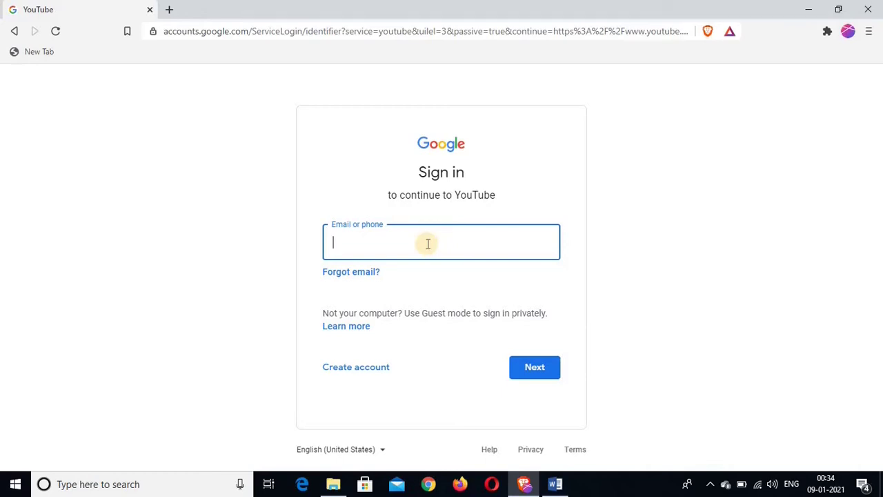
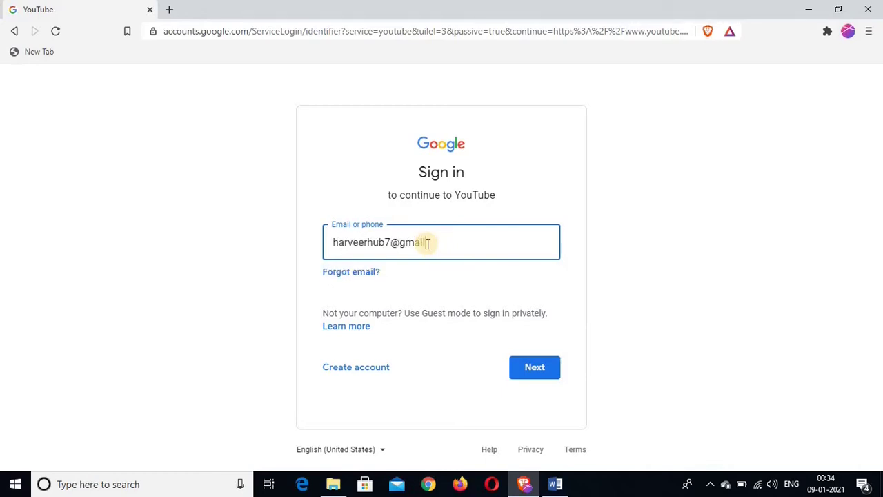
pyautogui.click(532, 369)
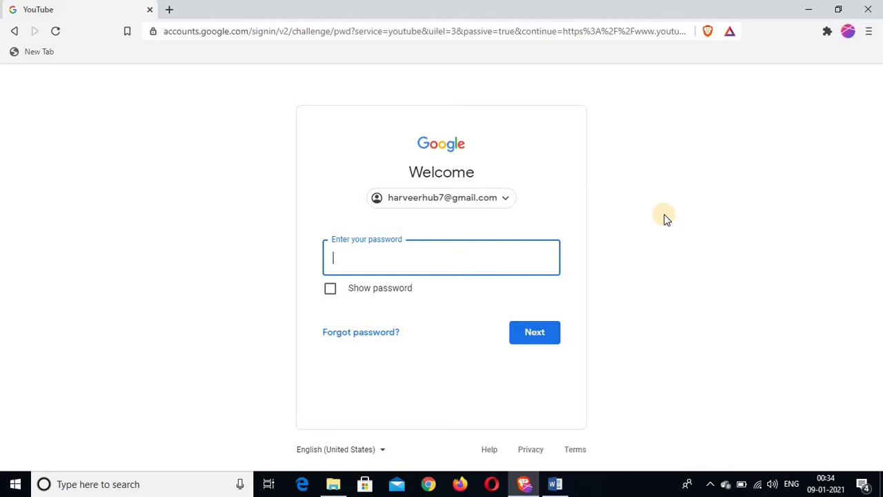
pyautogui.write('•••••••••••')
pyautogui.click(542, 335)
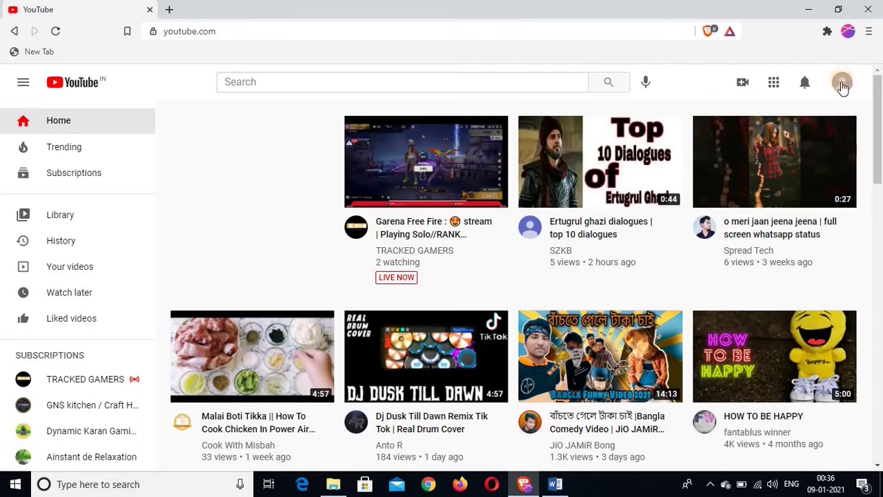
# - From the account menu, go to Your channel and open Customize Channel in YouTube Studio
pyautogui.click(841, 83)
pyautogui.click(841, 83)
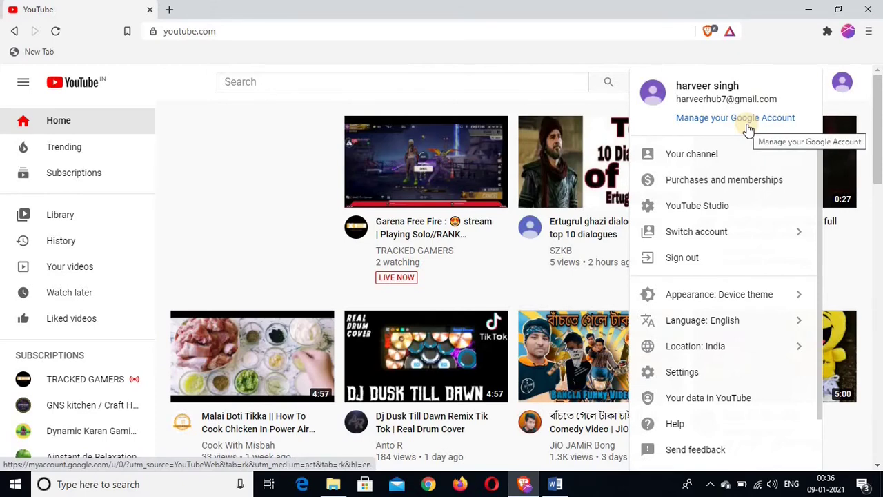
pyautogui.click(678, 156)
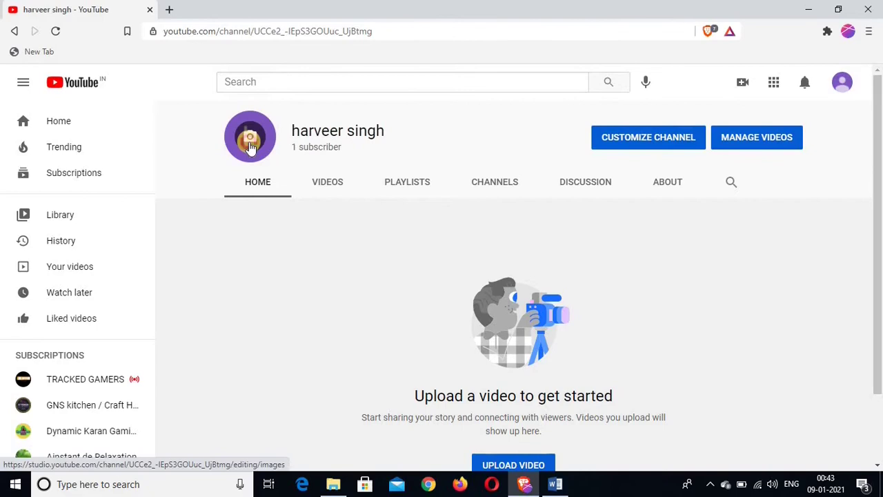
pyautogui.click(250, 146)
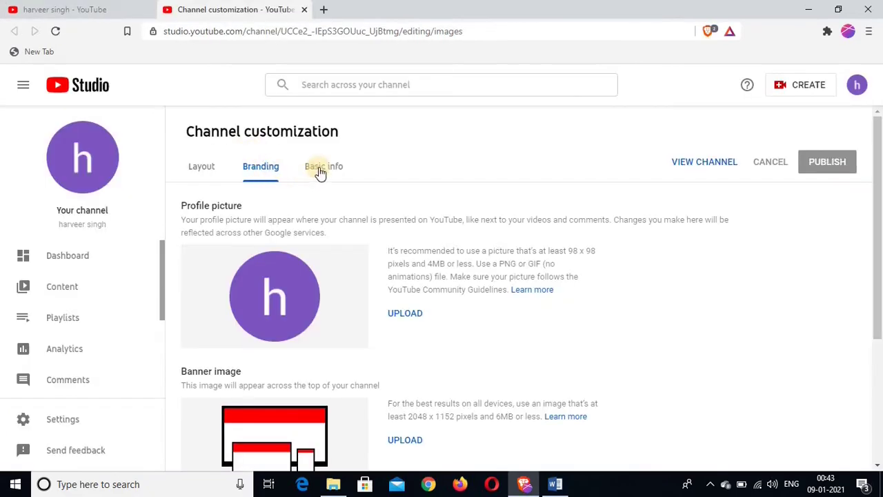
# - In Basic info, set the channel's first name to 'Sarkari Job' and last name to 'Details'
pyautogui.click(330, 169)
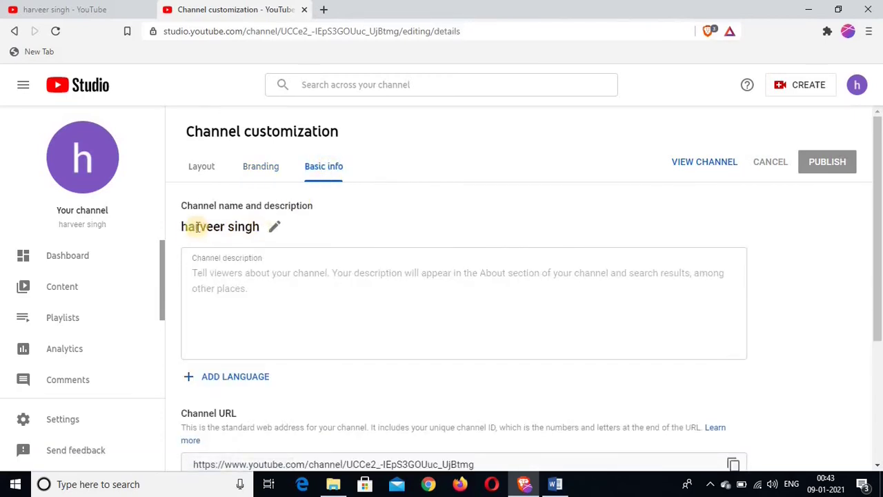
pyautogui.click(274, 229)
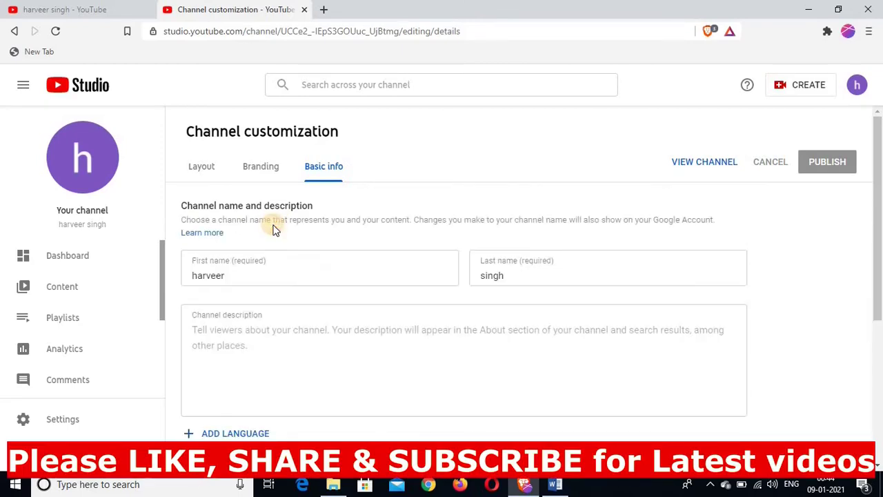
pyautogui.click(249, 276)
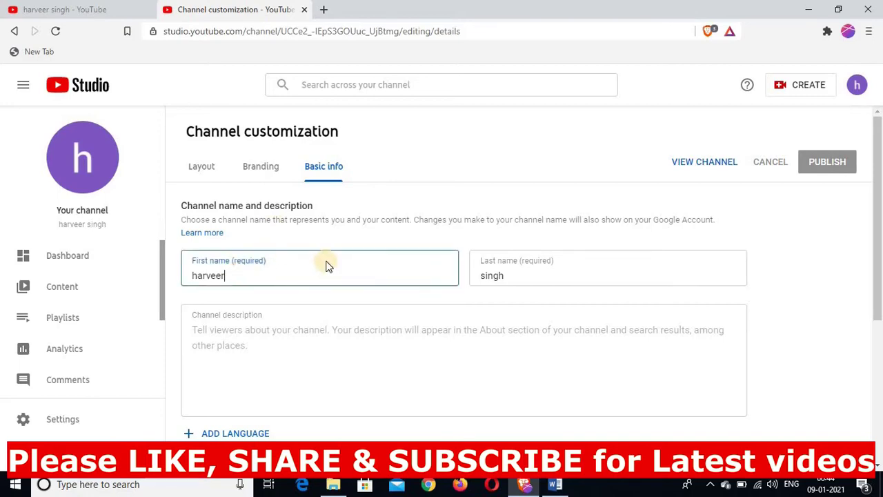
pyautogui.press('BackSpace')
pyautogui.press('BackSpace')
pyautogui.press('BackSpace')
pyautogui.press('BackSpace')
pyautogui.press('BackSpace')
pyautogui.press('BackSpace')
pyautogui.press('BackSpace')
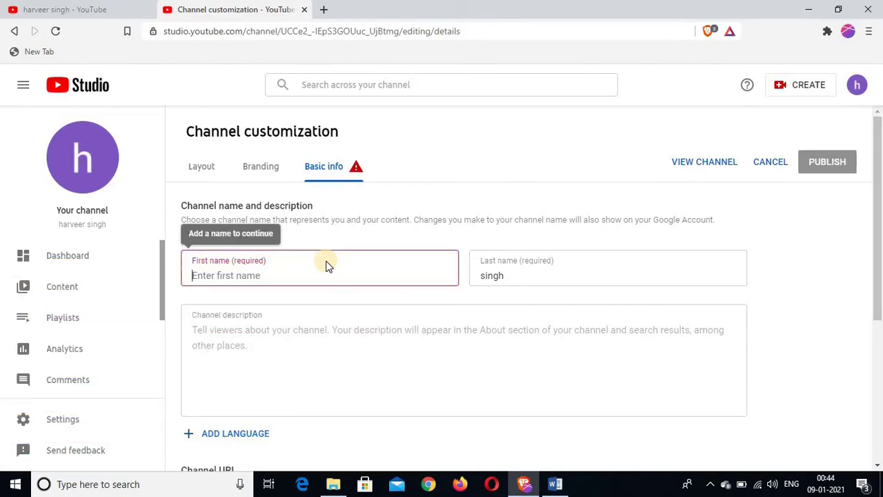
pyautogui.write('Sarkari job')
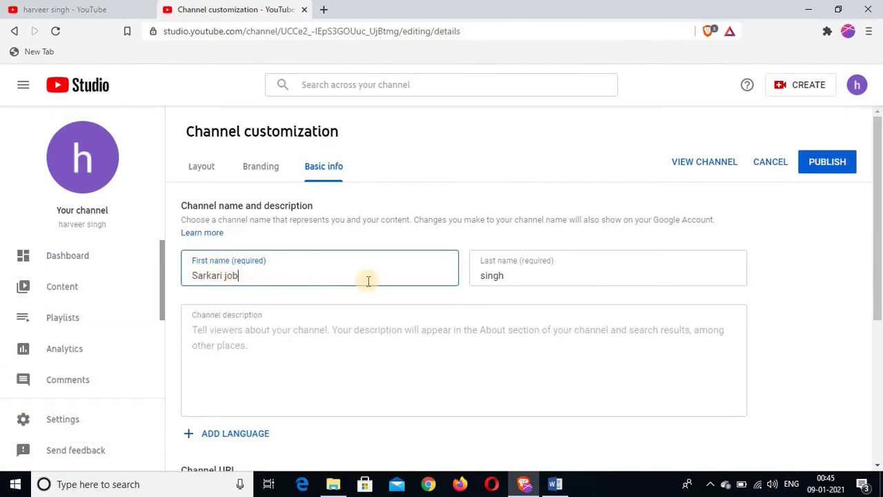
pyautogui.doubleClick(498, 272)
pyautogui.press('BackSpace')
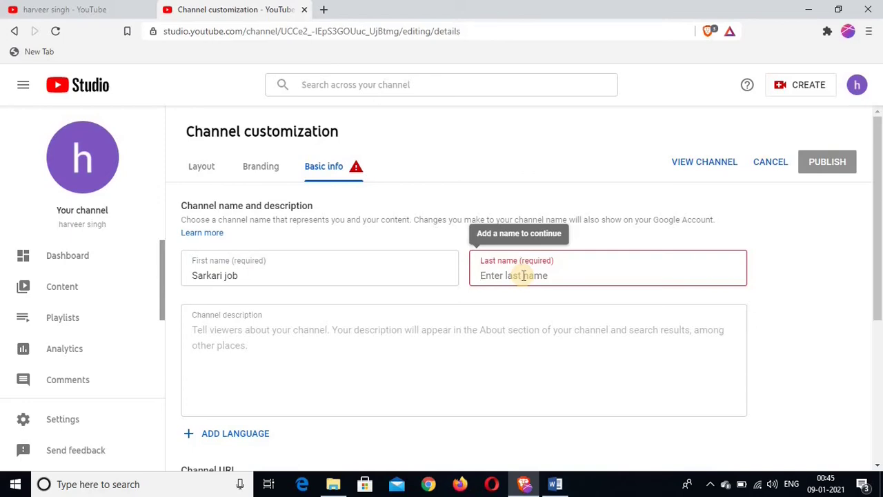
pyautogui.write('Details')
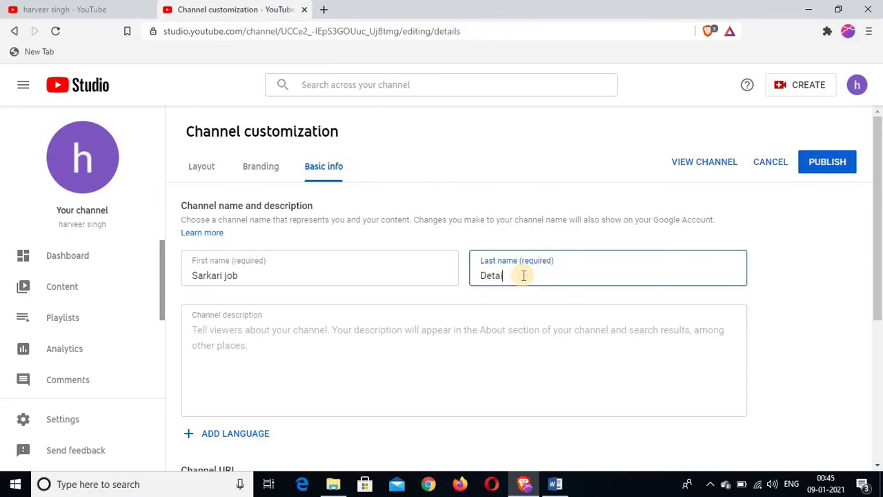
pyautogui.click(452, 282)
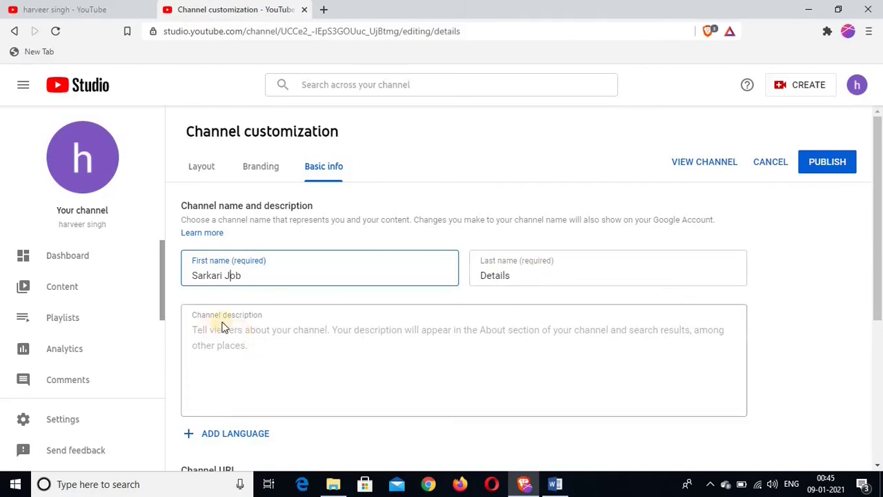
pyautogui.scroll(-1, 248, 345)
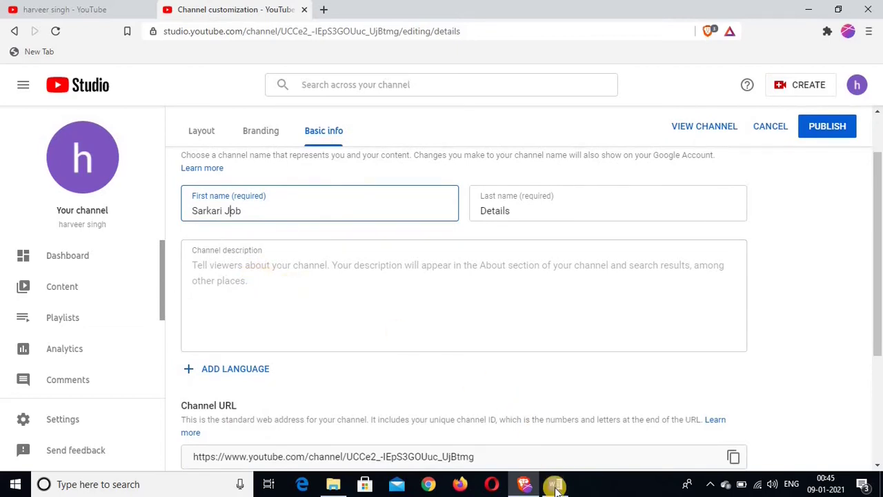
# - Copy the prepared description paragraphs from Word and paste them into the Channel description box
pyautogui.moveTo(556, 486)
pyautogui.click(555, 448)
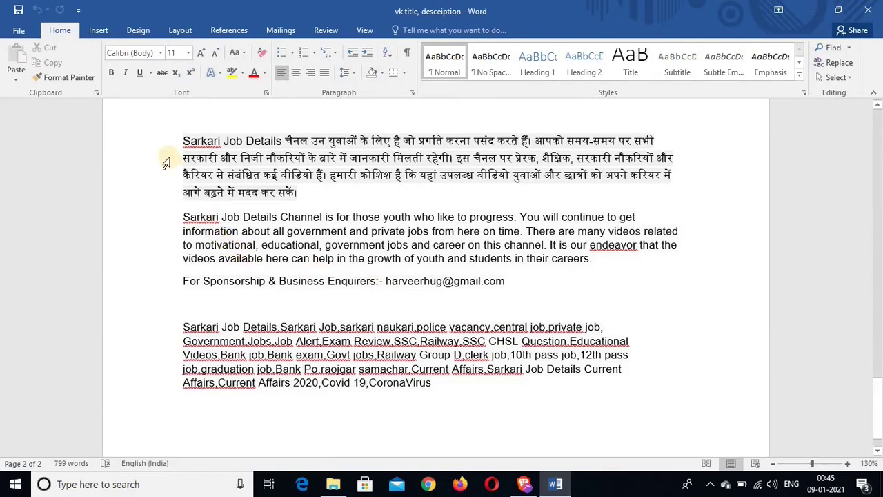
pyautogui.moveTo(181, 140); pyautogui.dragTo(506, 281)
pyautogui.hotkey('ctrl', 'c')
pyautogui.moveTo(524, 483)
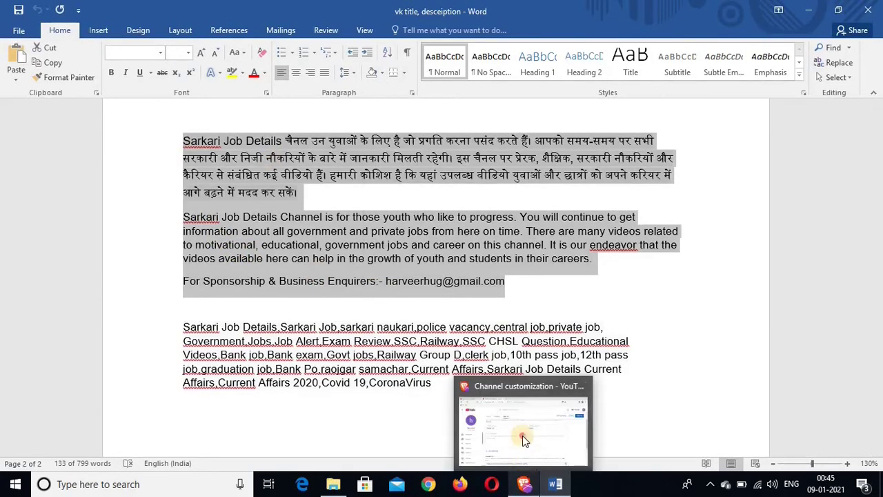
pyautogui.click(517, 428)
pyautogui.click(232, 270)
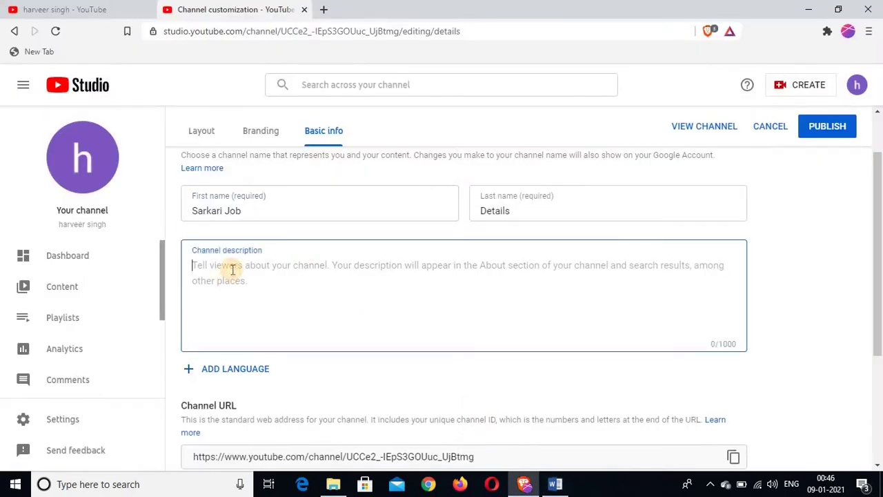
pyautogui.hotkey('ctrl', 'v')
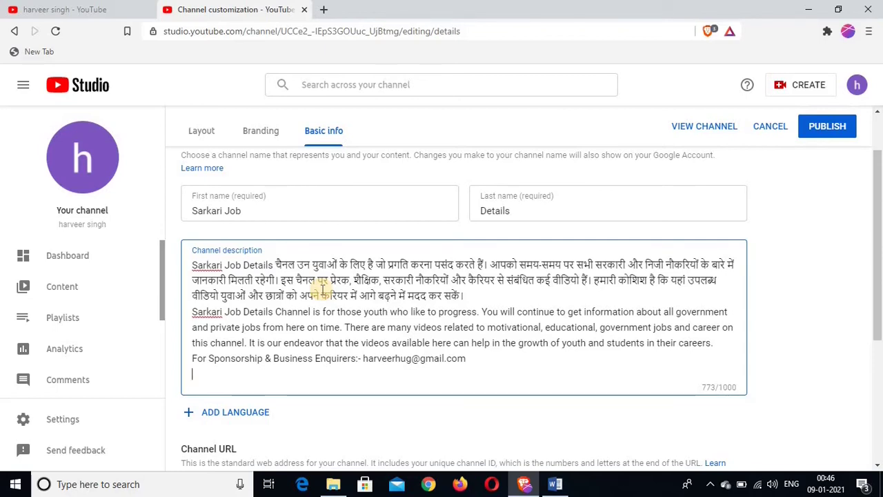
pyautogui.scroll(-3, 317, 291)
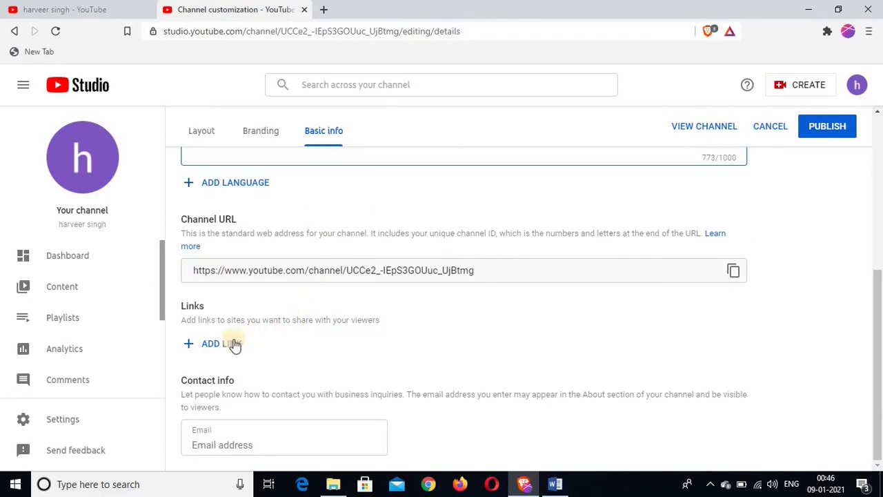
# - Add the business contact e-mail, remove the empty link row, and move to Branding
pyautogui.click(189, 345)
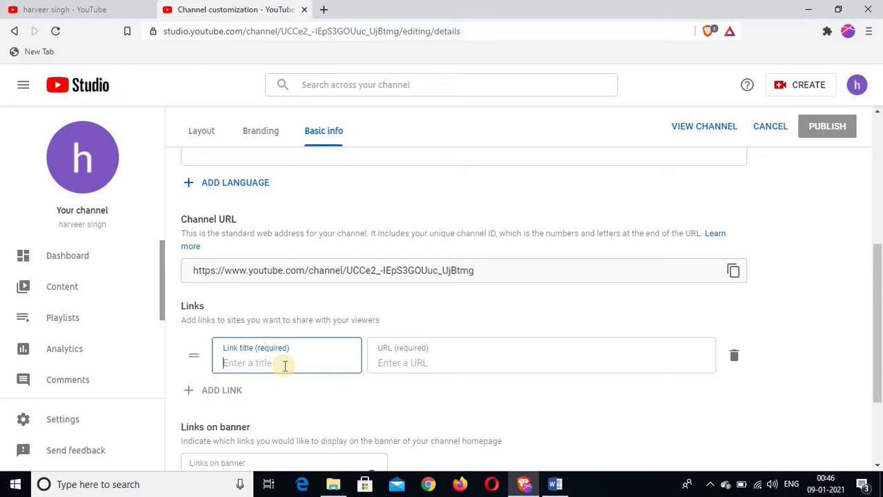
pyautogui.scroll(-2, 286, 366)
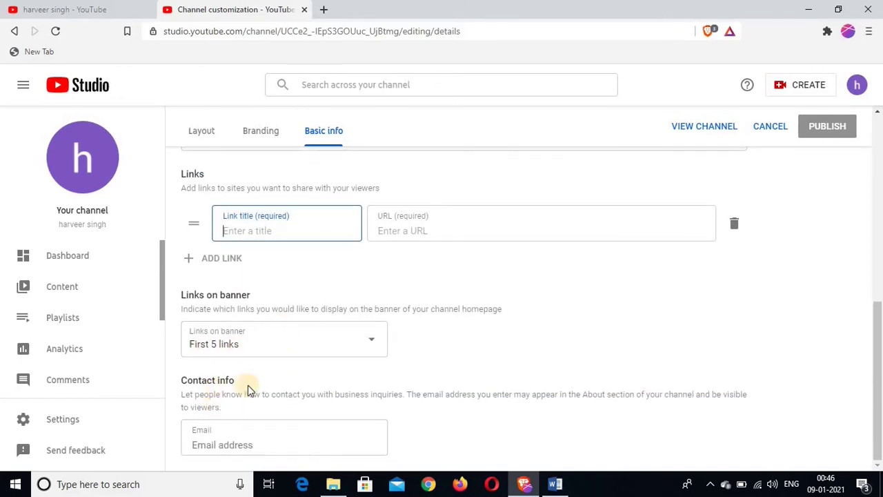
pyautogui.click(257, 445)
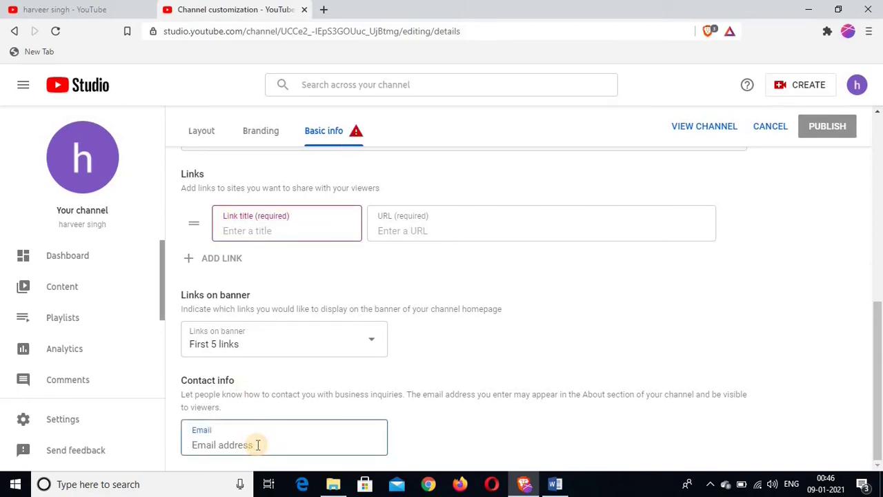
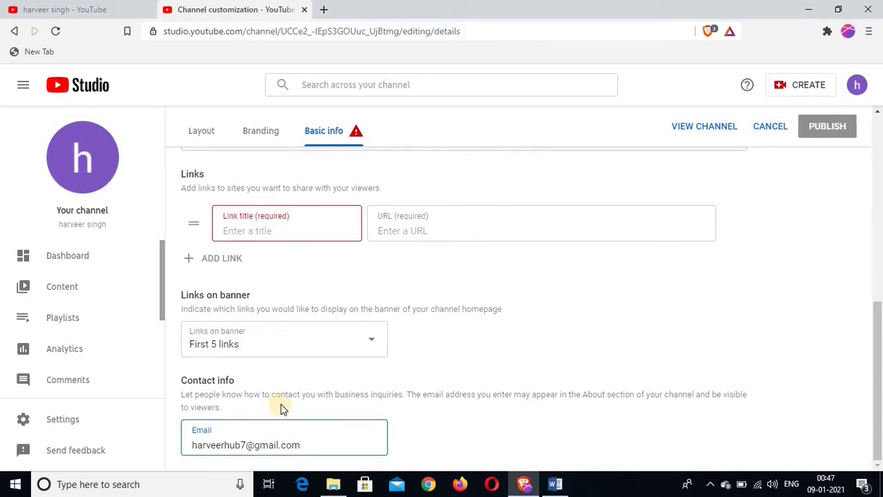
pyautogui.click(281, 404)
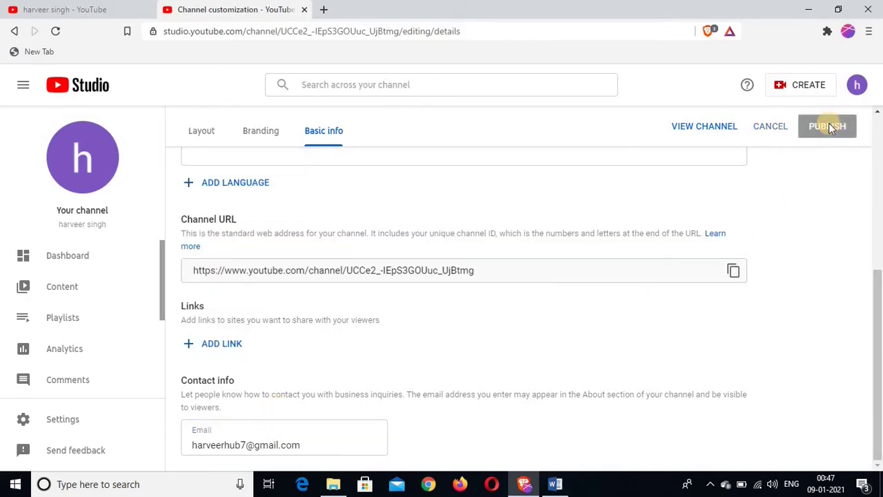
pyautogui.click(260, 131)
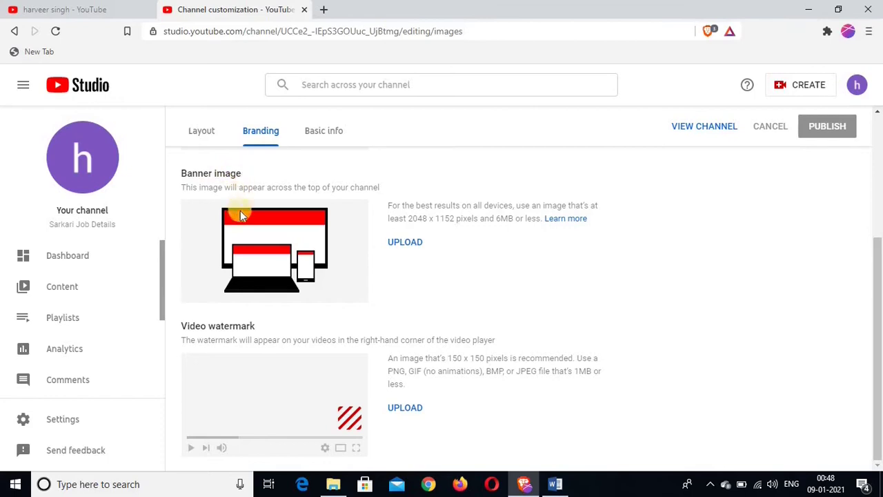
# - In Pictures > Saved Pictures, rename the चैनल art 2 image to 'sarkari job details'
pyautogui.click(405, 242)
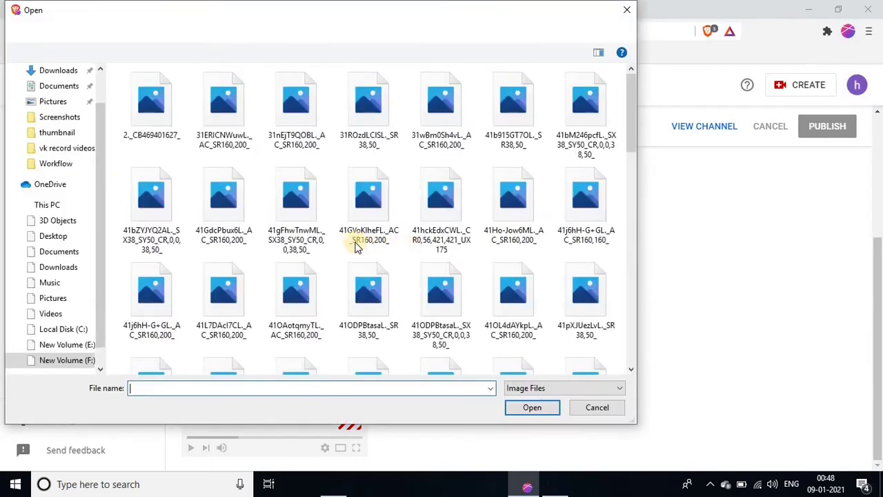
pyautogui.click(54, 298)
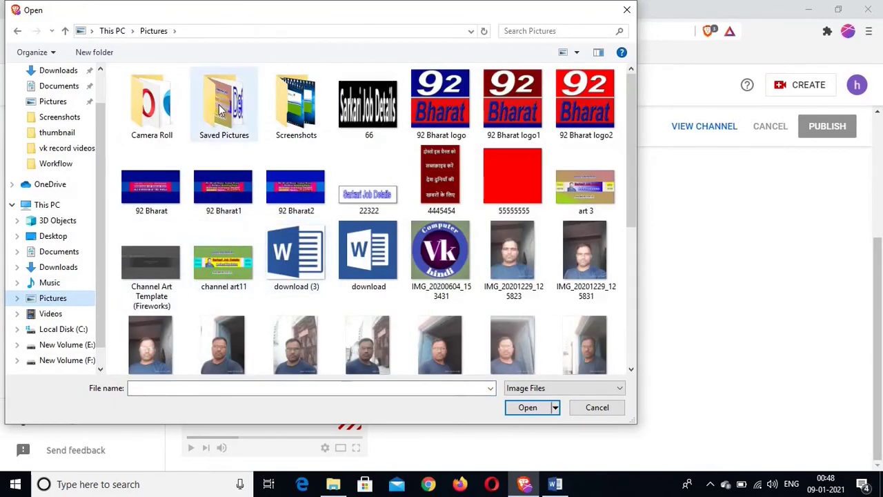
pyautogui.doubleClick(221, 110)
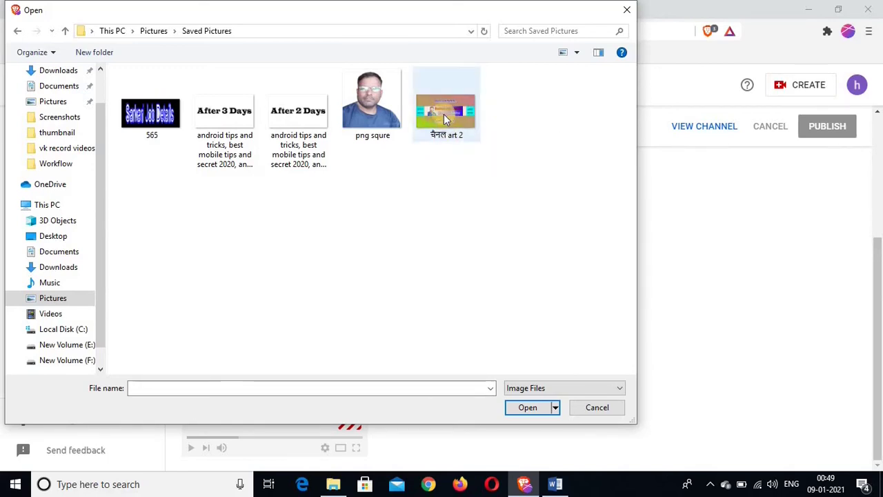
pyautogui.click(436, 113)
pyautogui.rightClick(436, 113)
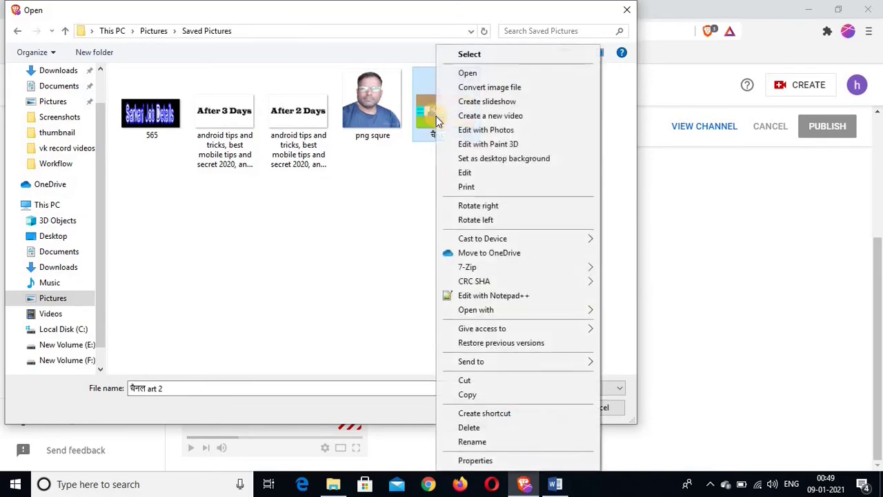
pyautogui.click(469, 442)
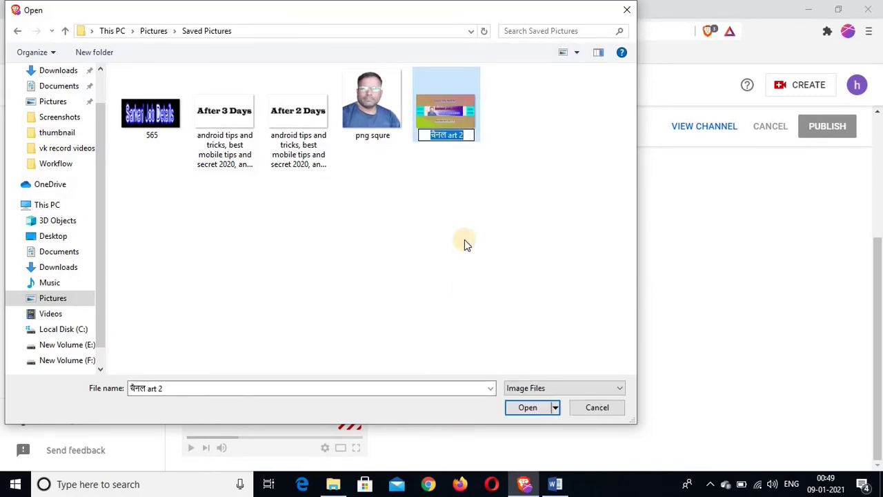
pyautogui.write('sarka')
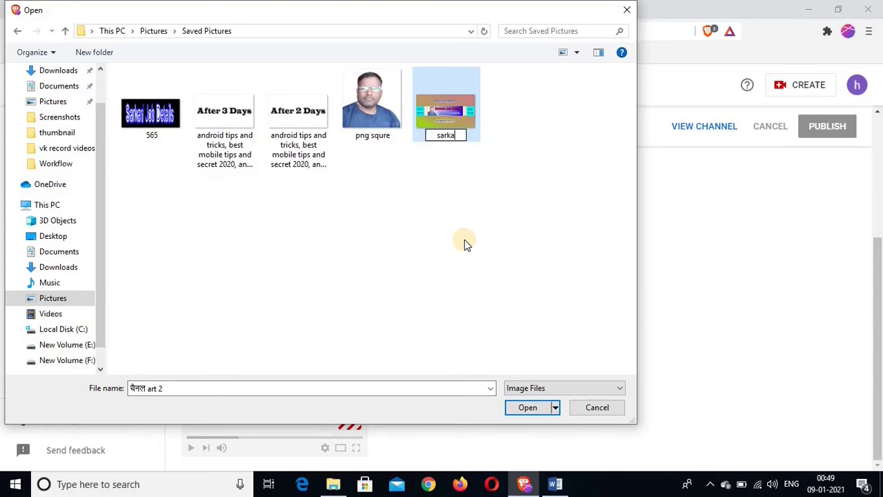
pyautogui.write('ri job details')
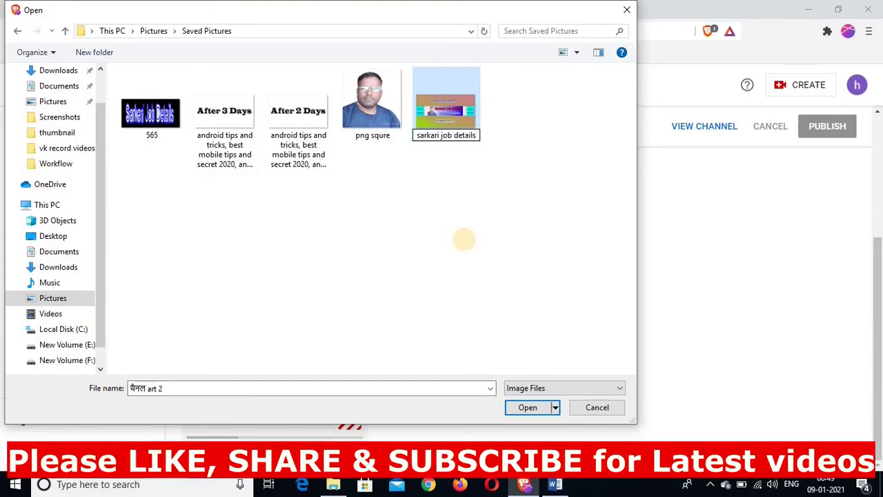
pyautogui.press('Return')
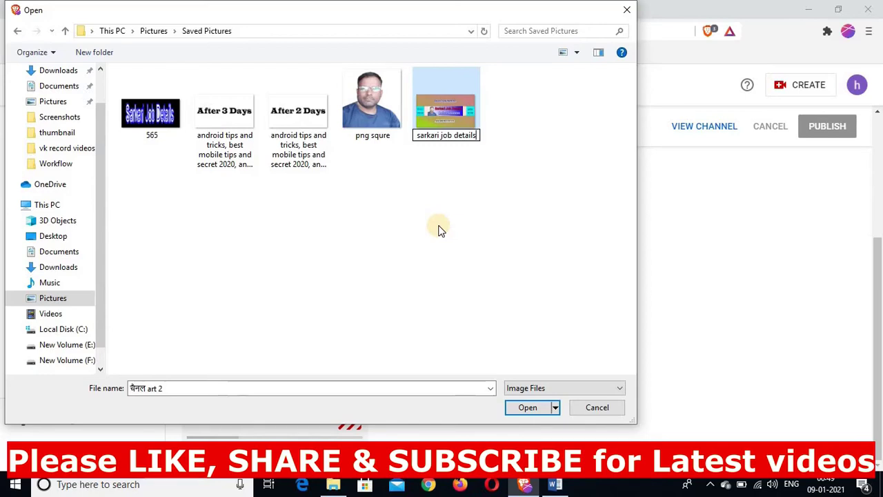
# - Open the renamed sarkari job details image as the banner upload
pyautogui.click(440, 229)
pyautogui.click(441, 120)
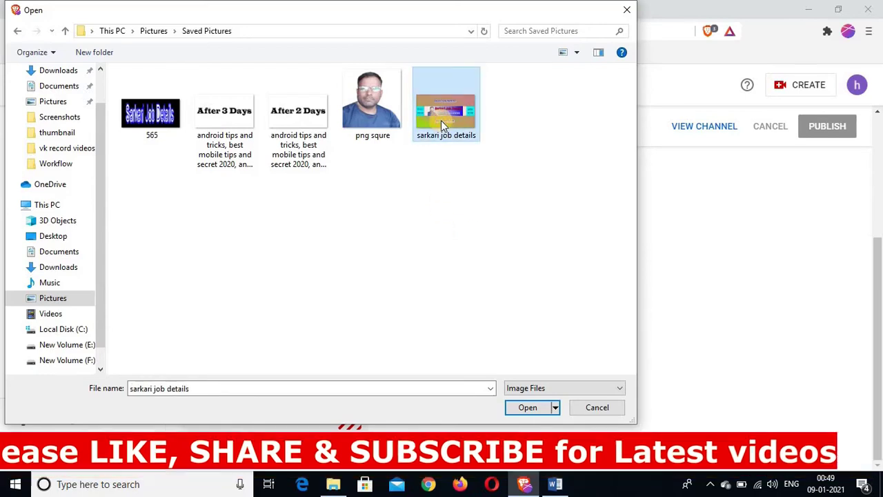
pyautogui.click(528, 408)
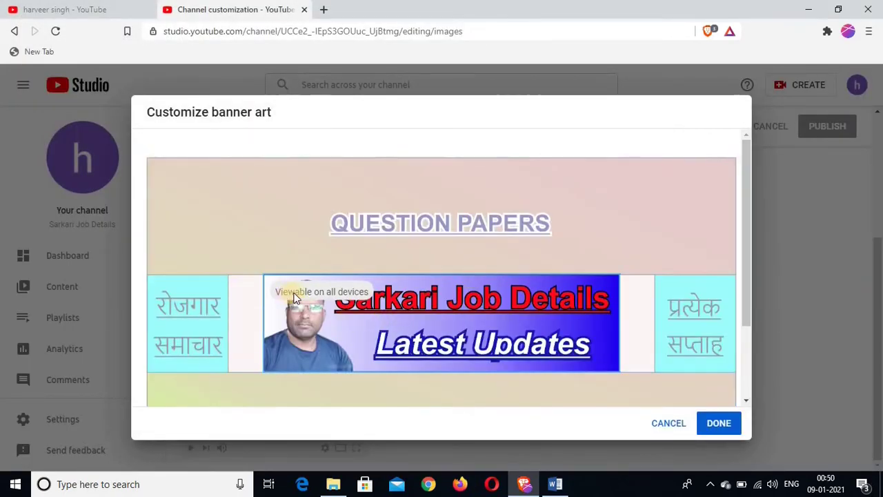
# - Accept the default crop of the sarkari job details banner art with DONE
pyautogui.moveTo(464, 321)
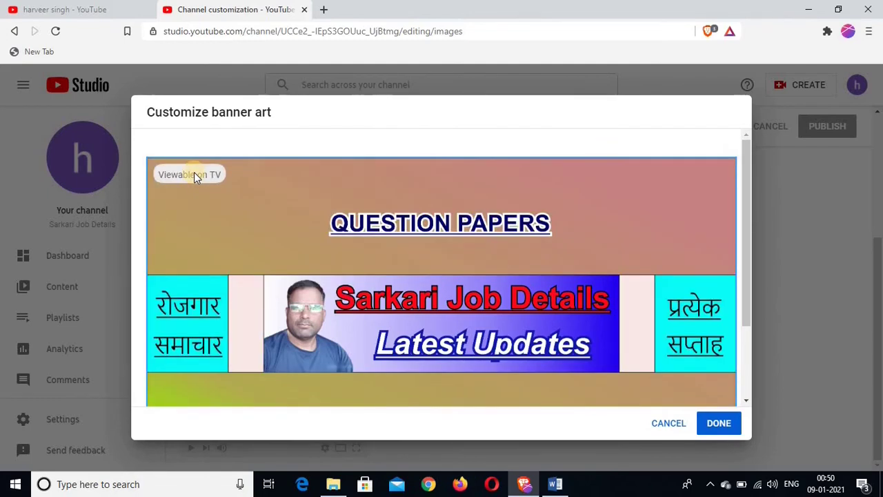
pyautogui.scroll(-2, 195, 176)
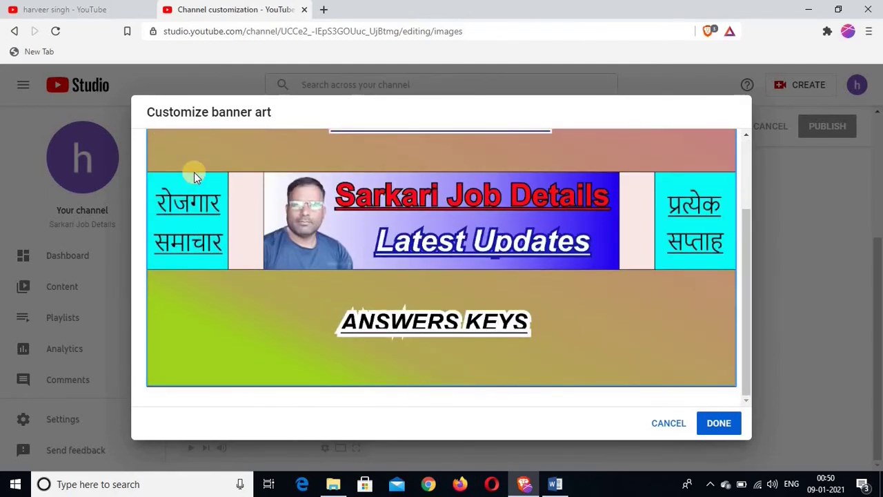
pyautogui.scroll(2, 194, 172)
pyautogui.click(720, 425)
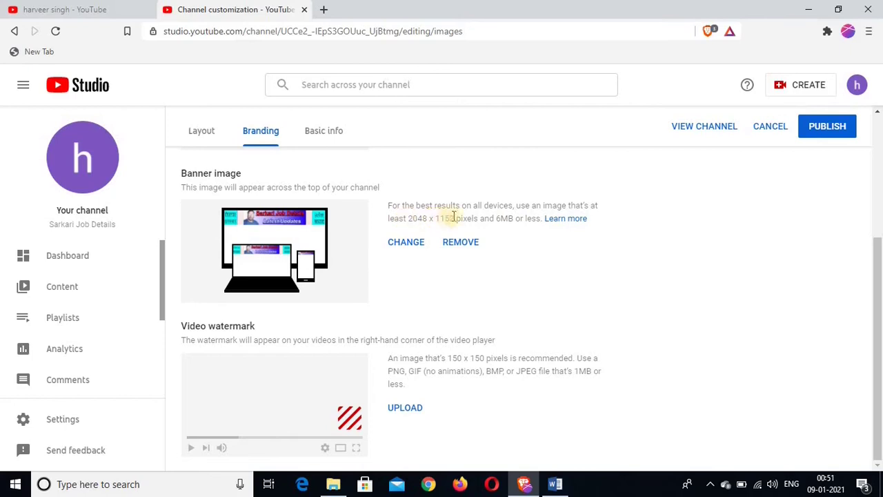
# - Highlight the recommended 2048 x 1152 banner size, then open and dismiss the profile picture picker
pyautogui.moveTo(457, 218); pyautogui.dragTo(406, 218)
pyautogui.scroll(3, 455, 290)
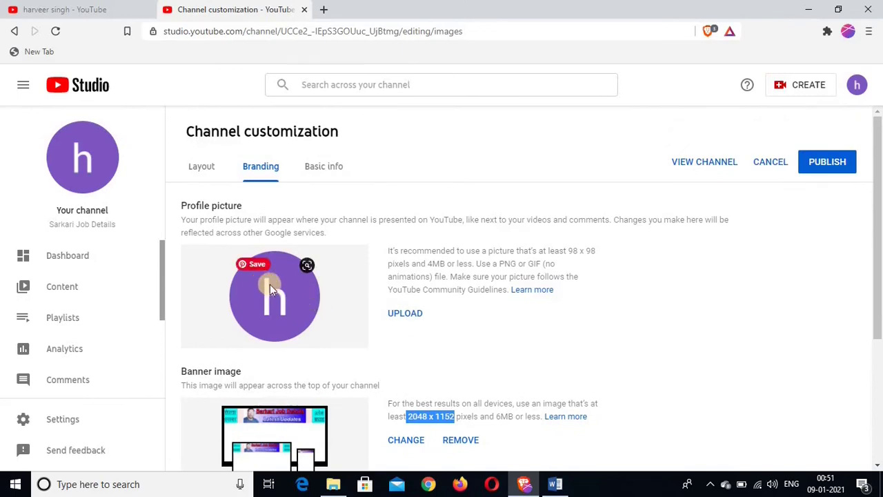
pyautogui.scroll(-3, 336, 276)
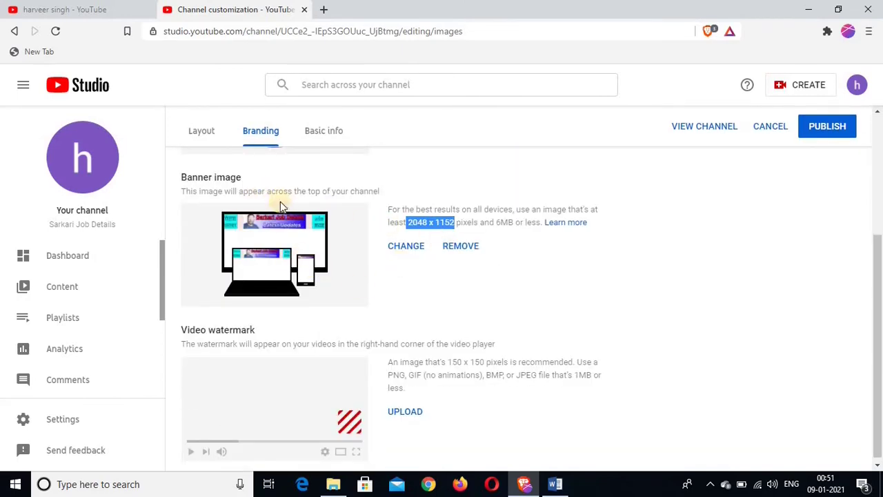
pyautogui.scroll(3, 384, 296)
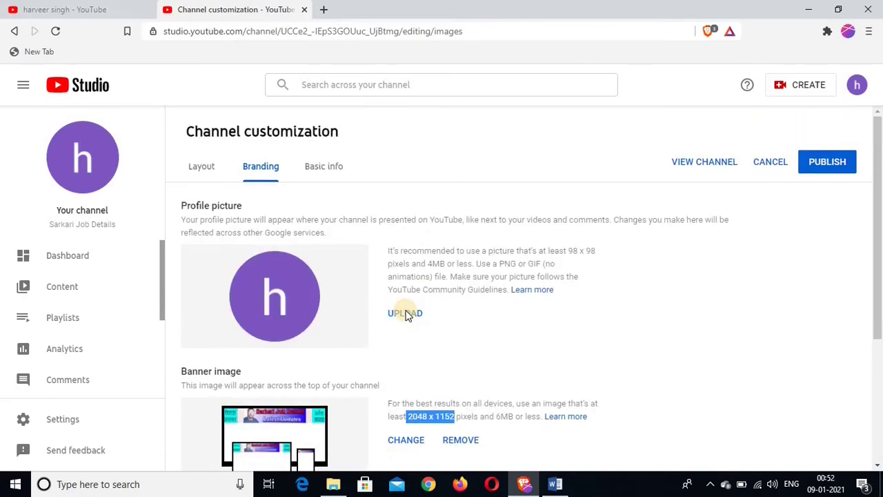
pyautogui.click(407, 314)
pyautogui.click(595, 406)
# - Upload the png squre photo as the profile picture and accept its crop
pyautogui.click(406, 314)
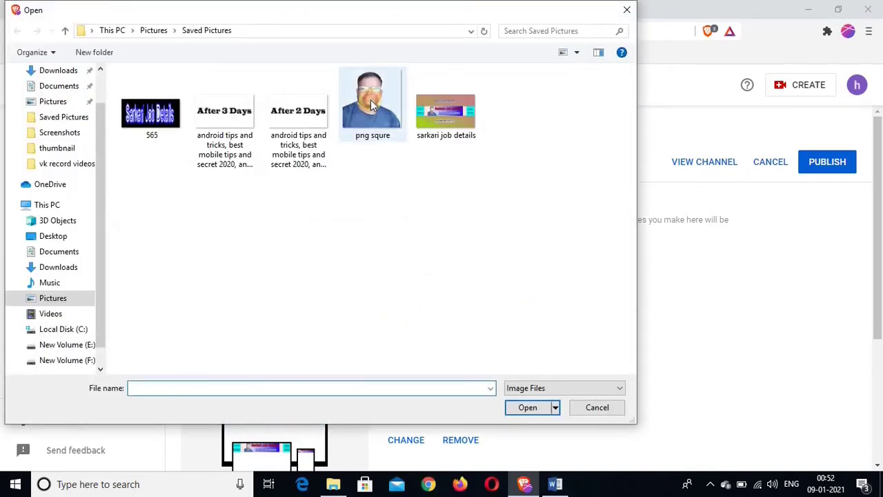
pyautogui.click(371, 104)
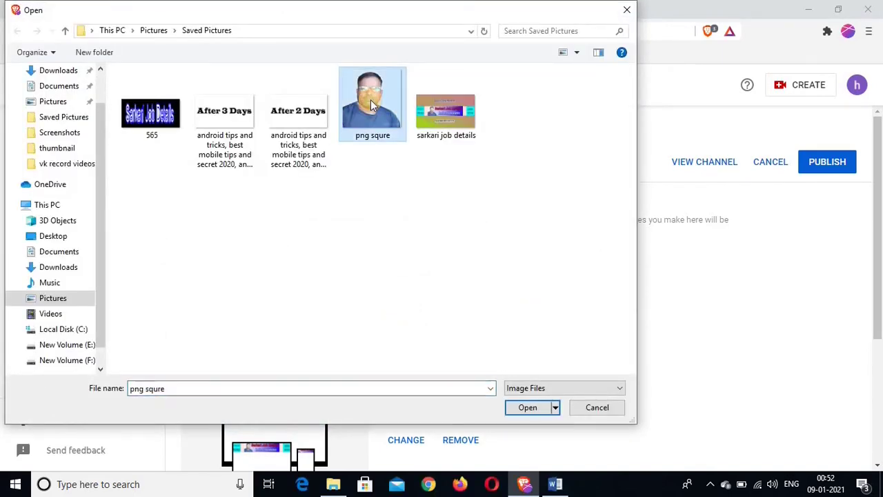
pyautogui.click(525, 407)
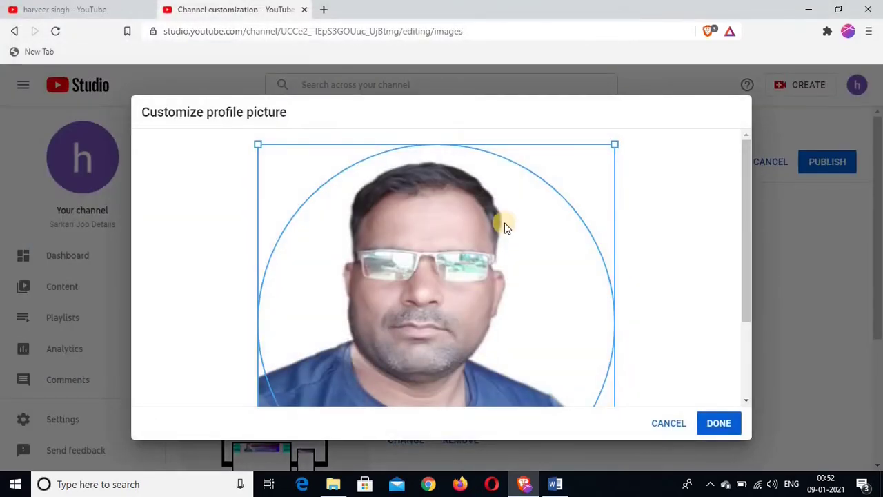
pyautogui.scroll(-2, 504, 227)
pyautogui.scroll(2, 504, 228)
pyautogui.scroll(-1, 504, 227)
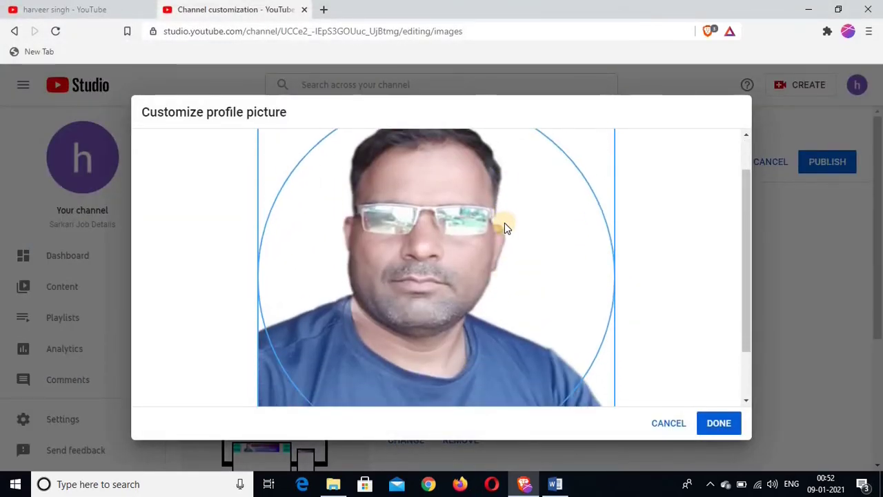
pyautogui.scroll(-1, 504, 228)
pyautogui.scroll(2, 504, 228)
pyautogui.scroll(-1, 473, 239)
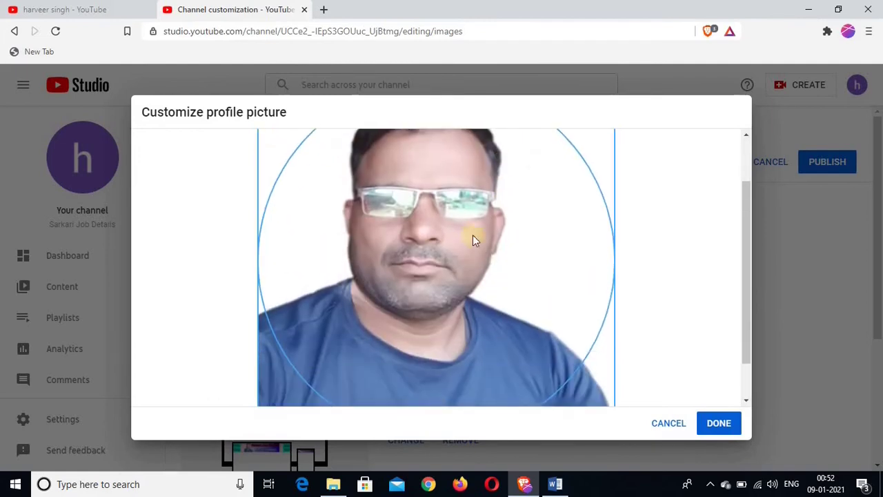
pyautogui.scroll(2, 461, 252)
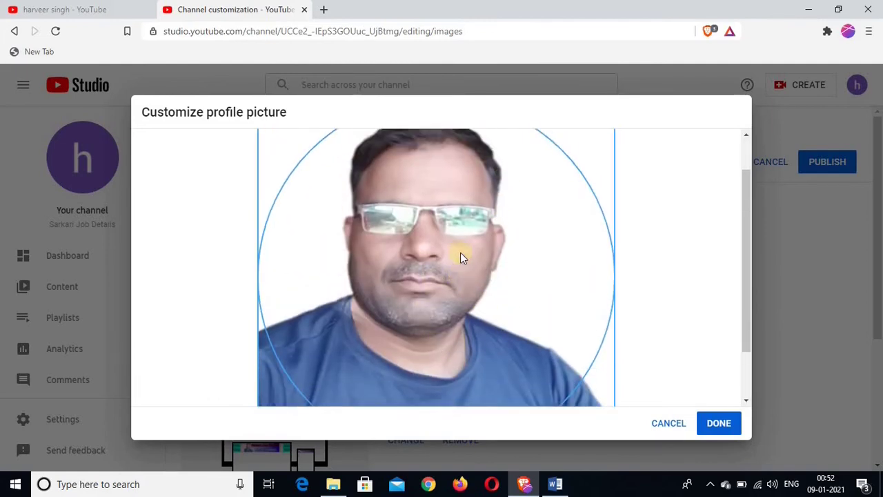
pyautogui.scroll(-1, 460, 251)
pyautogui.scroll(1, 460, 252)
pyautogui.click(723, 427)
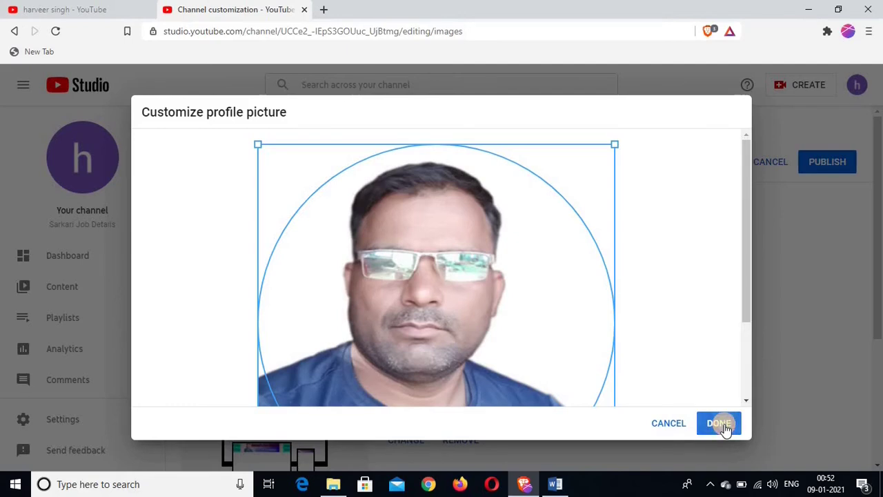
pyautogui.scroll(-2, 607, 360)
pyautogui.scroll(2, 562, 330)
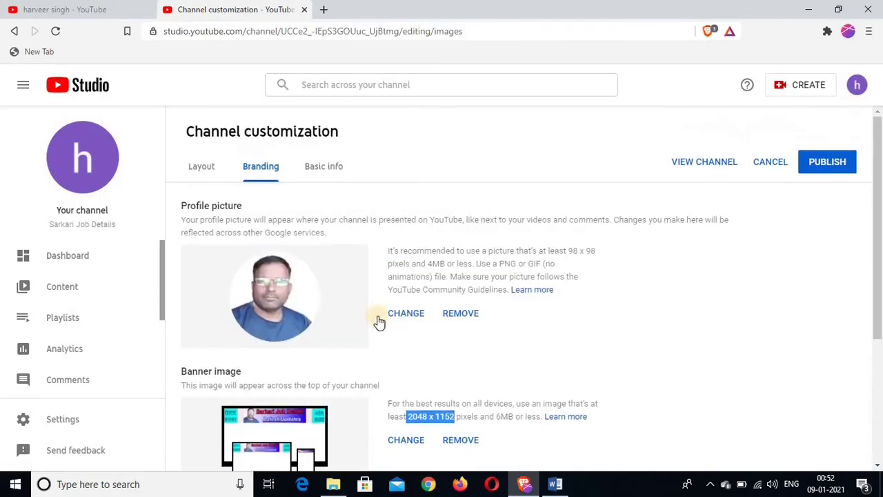
# - Review the sarkari job details banner and png squre photo in Branding, then publish them
pyautogui.scroll(-1, 283, 269)
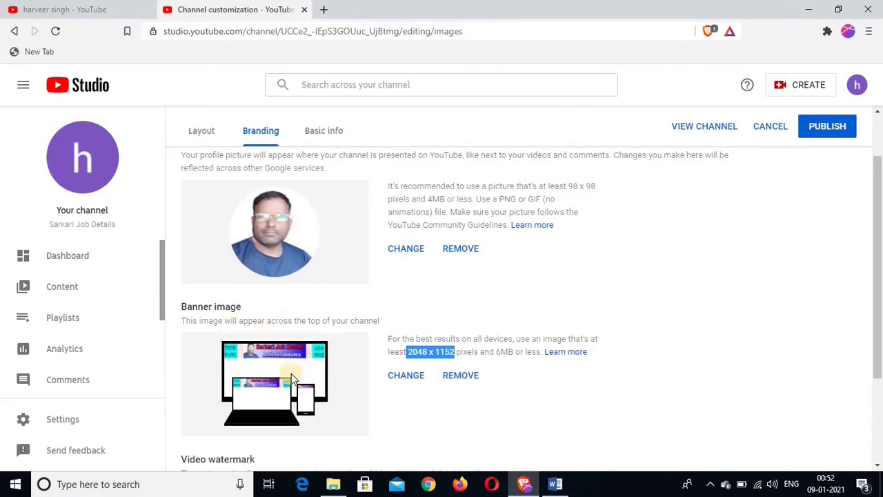
pyautogui.scroll(-2, 292, 372)
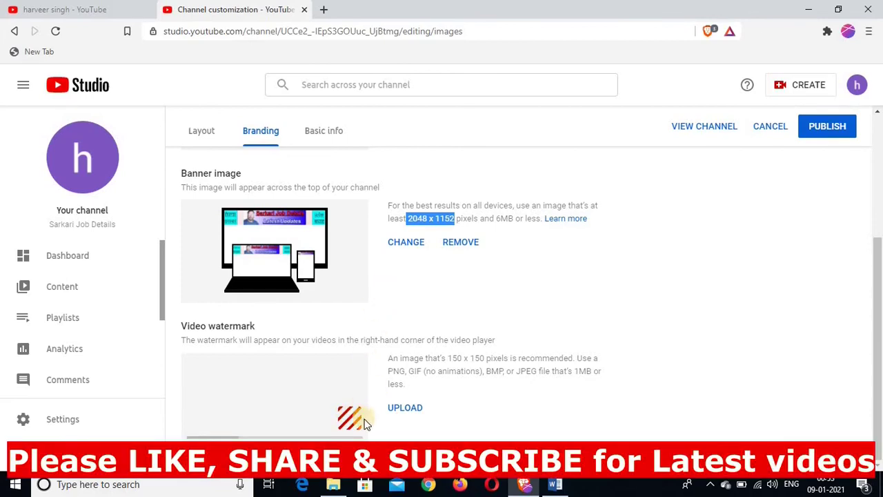
pyautogui.scroll(2, 357, 290)
pyautogui.scroll(2, 275, 293)
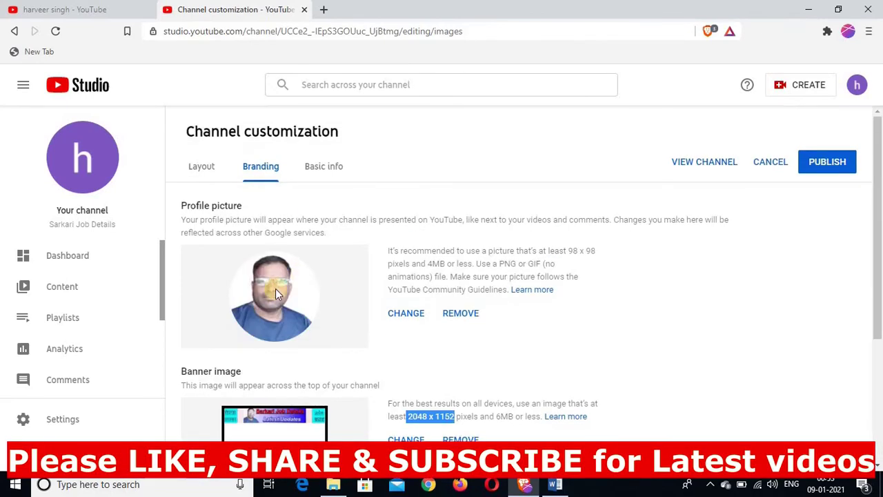
pyautogui.scroll(-3, 367, 293)
pyautogui.click(832, 165)
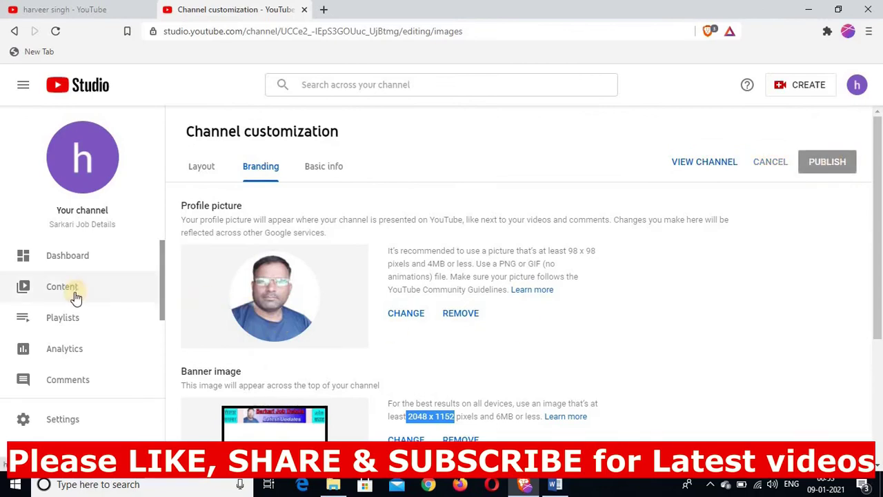
pyautogui.scroll(-3, 73, 296)
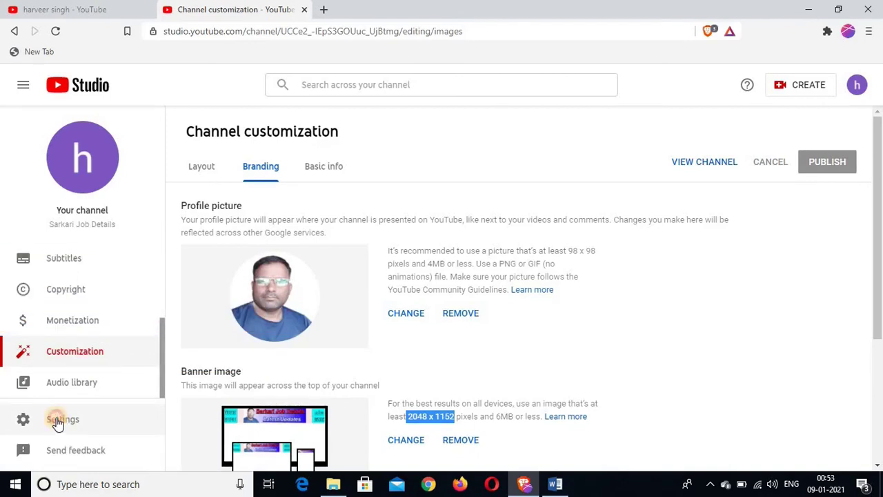
# - In the channel's basic info settings, set the country of residence to India
pyautogui.click(58, 421)
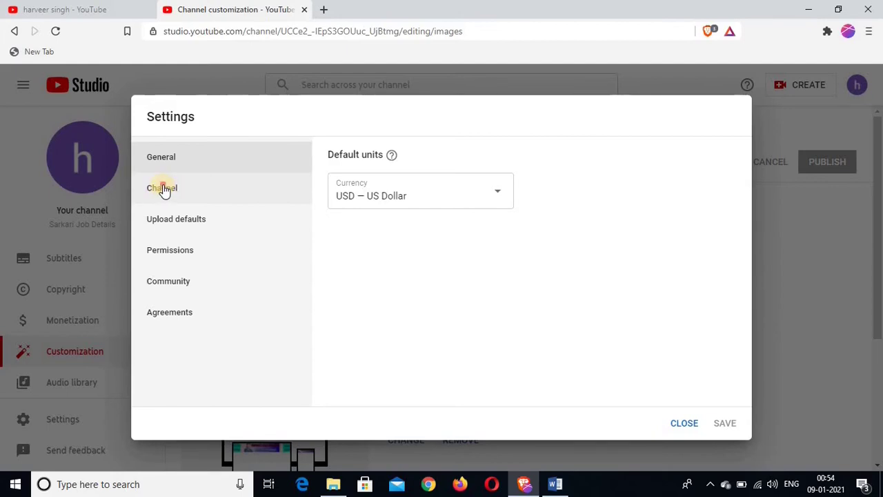
pyautogui.click(163, 190)
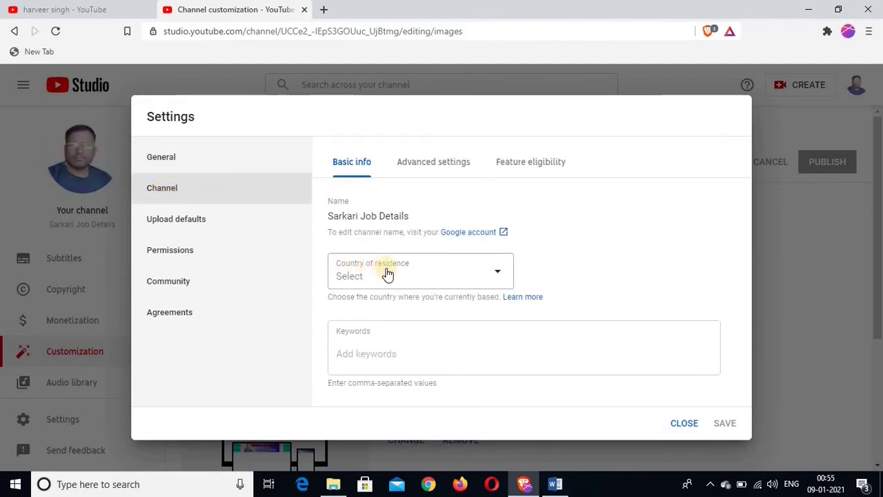
pyautogui.click(498, 275)
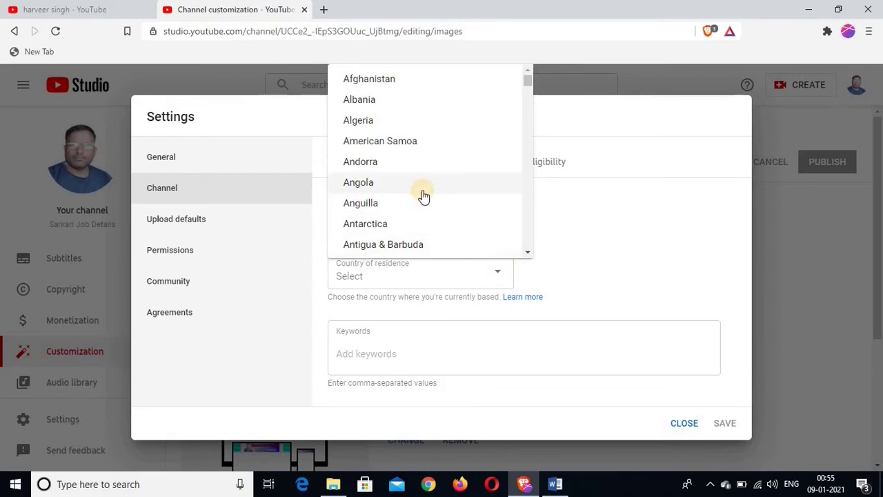
pyautogui.scroll(-3, 417, 182)
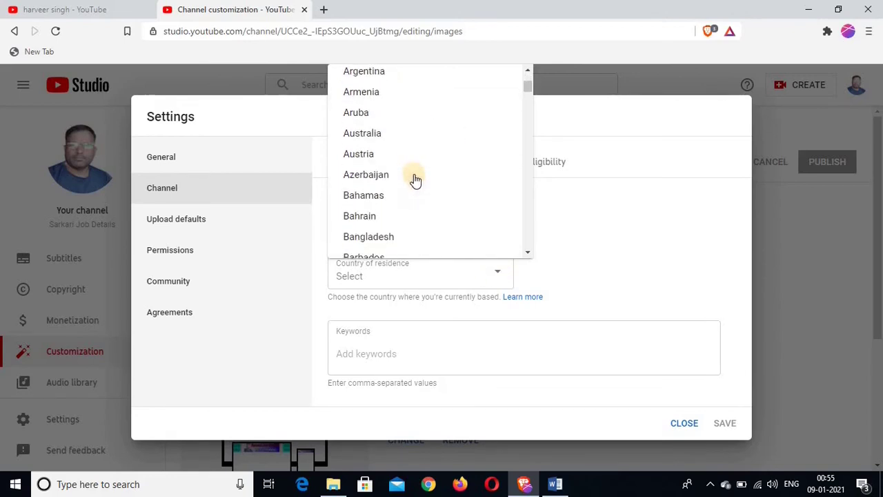
pyautogui.scroll(-3, 415, 180)
pyautogui.scroll(-20, 386, 152)
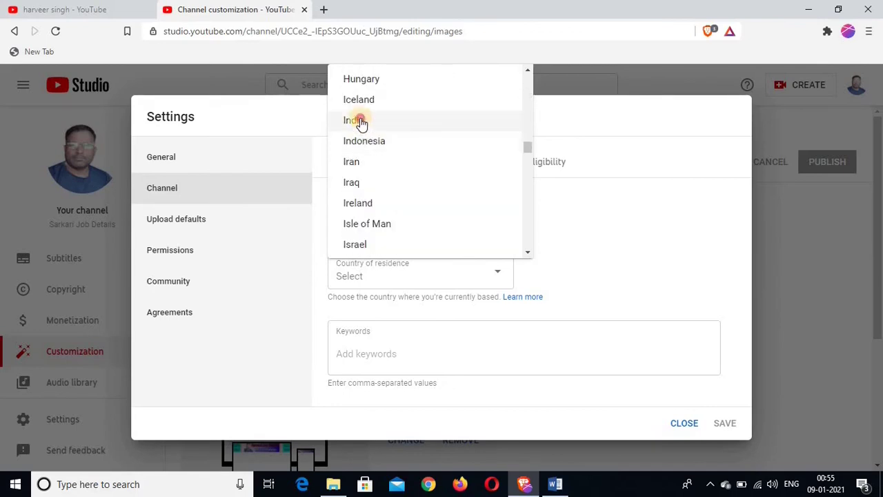
pyautogui.click(360, 119)
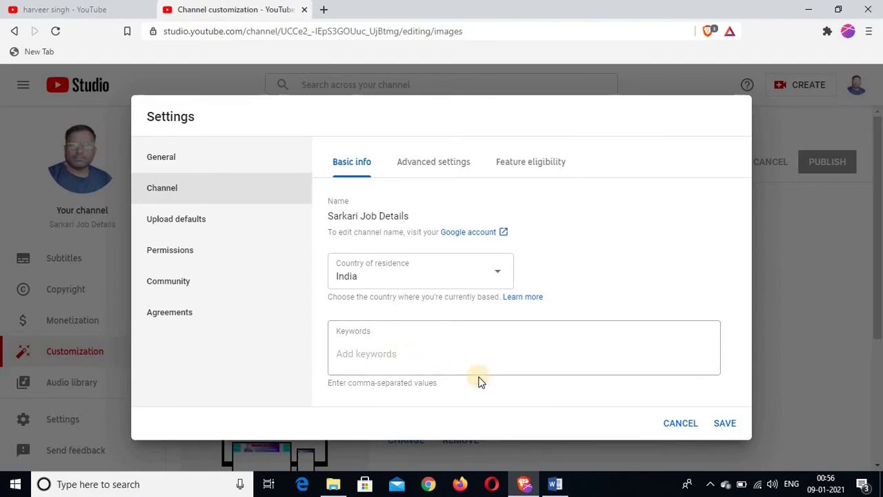
# - Copy the keyword list from the Word document and paste it into the channel's Keywords field
pyautogui.click(555, 483)
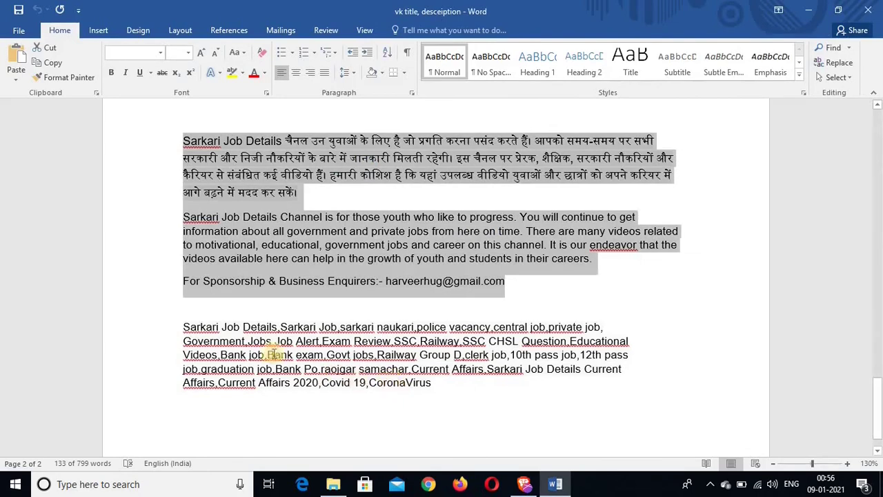
pyautogui.moveTo(185, 327); pyautogui.dragTo(467, 387)
pyautogui.rightClick(336, 367)
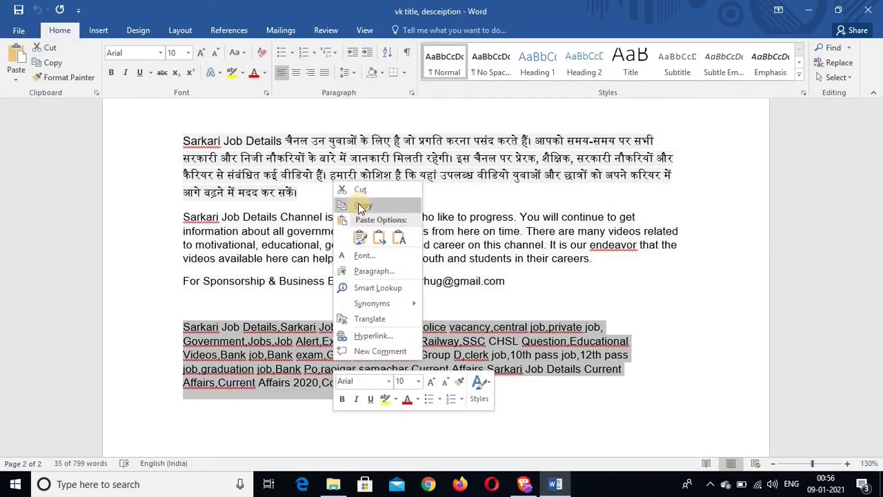
pyautogui.click(362, 205)
pyautogui.moveTo(525, 483)
pyautogui.click(514, 444)
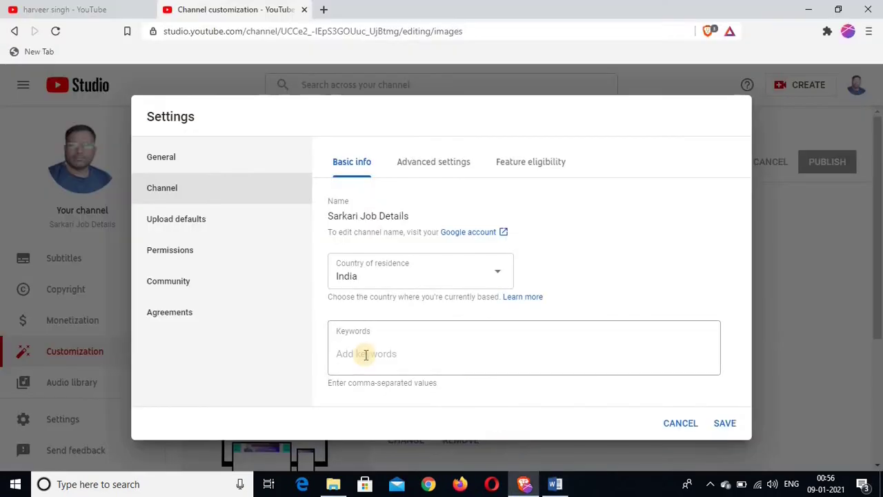
pyautogui.click(365, 354)
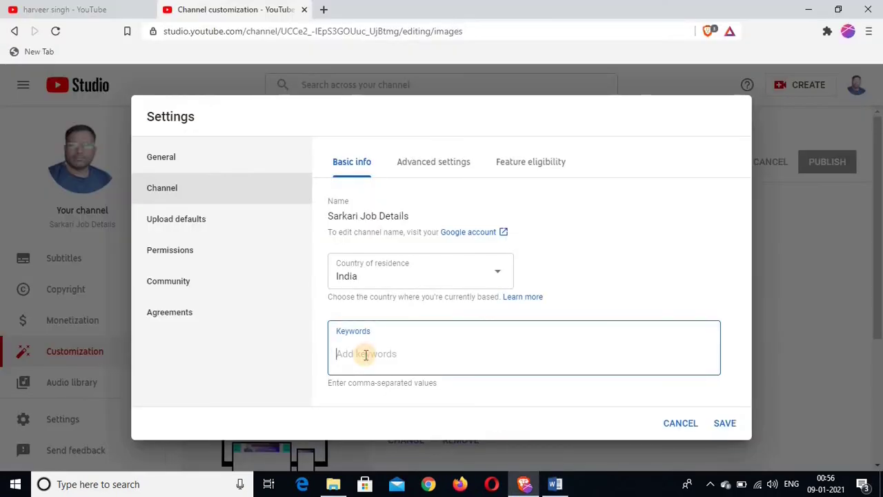
pyautogui.hotkey('ctrl', 'v')
pyautogui.scroll(-2, 401, 327)
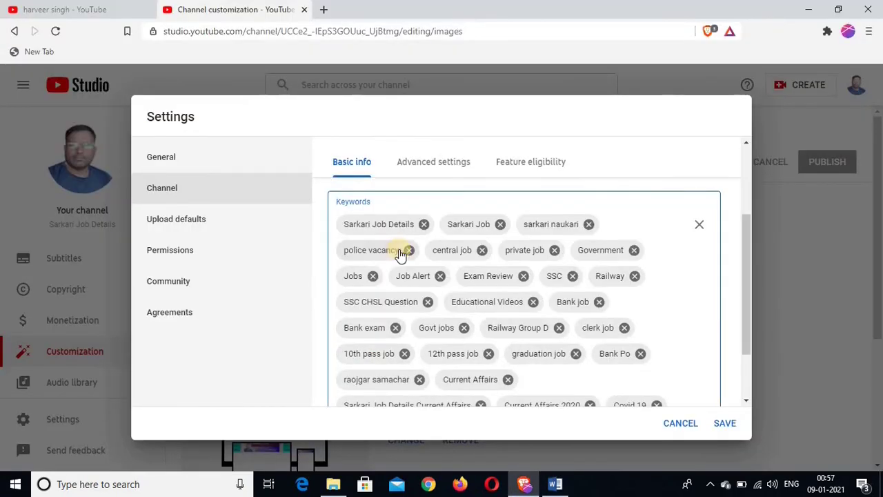